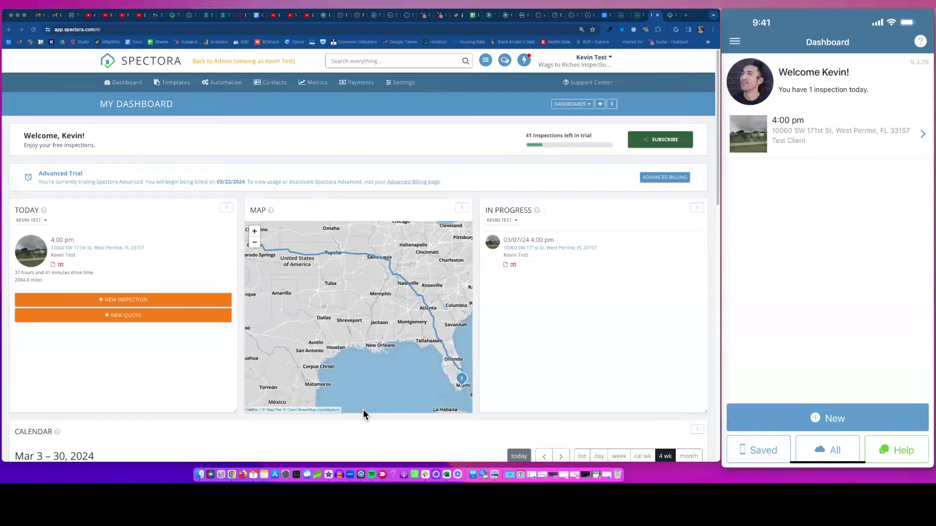
- Go to the Services & Fees page in the account settings
click(401, 116)
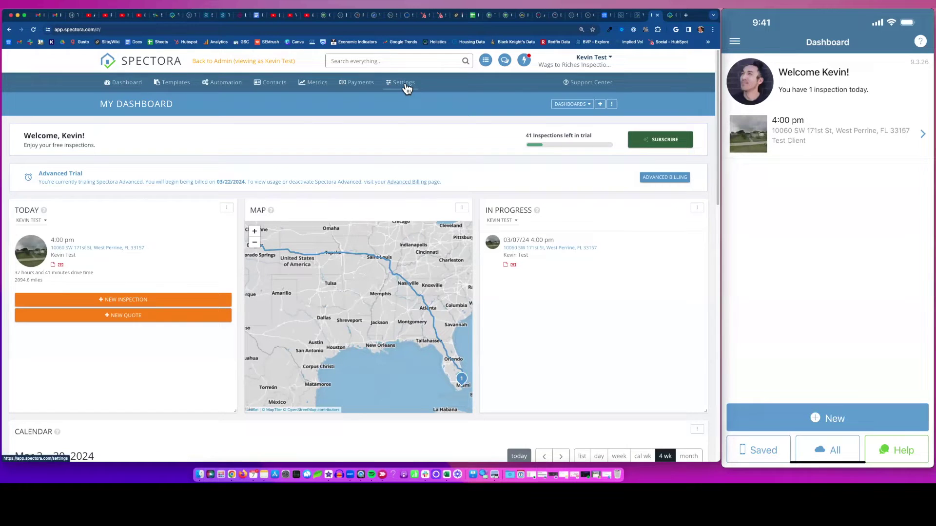
click(406, 86)
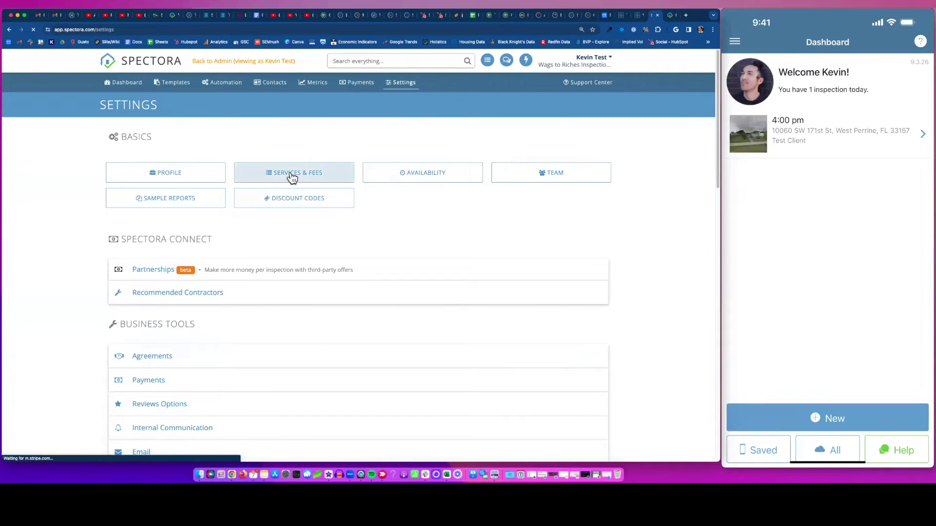
click(291, 174)
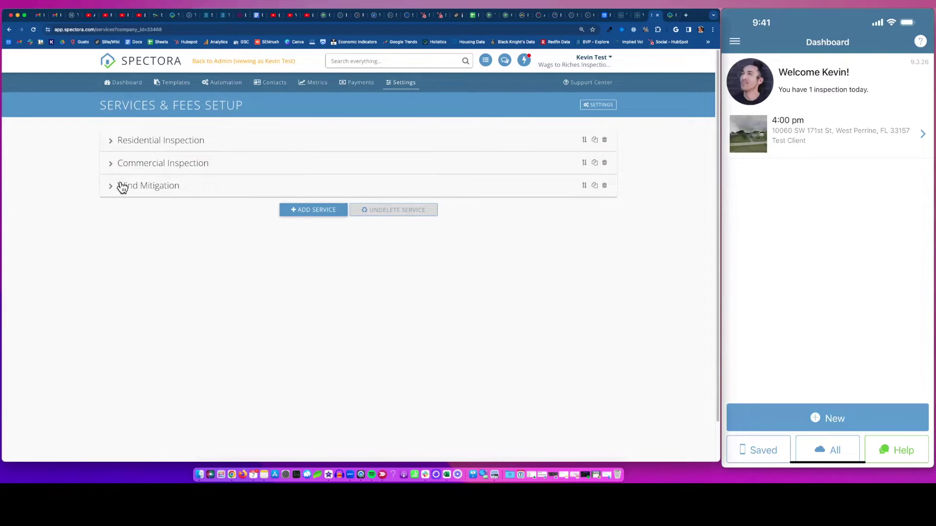
- Review the Residential Inspection and Wind Mitigation service details, collapsing each afterward
click(119, 143)
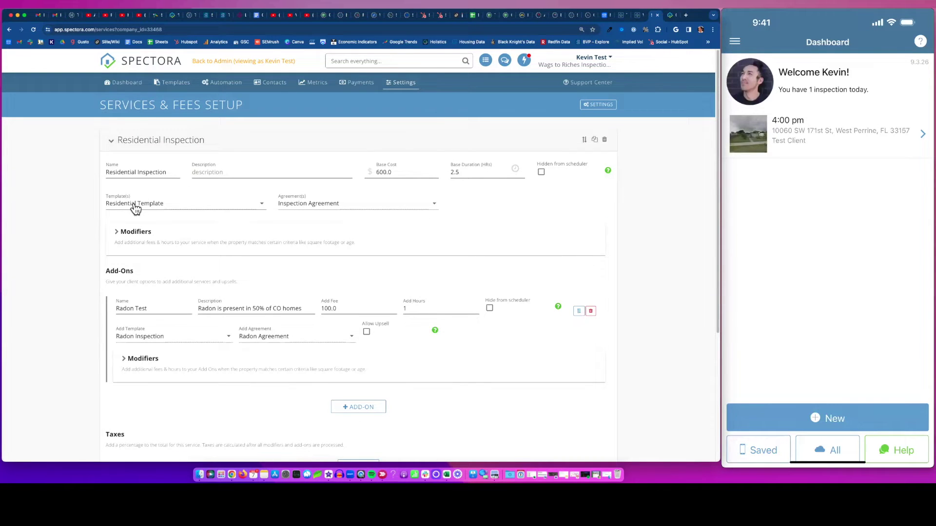
scroll(139, 233, down, 1)
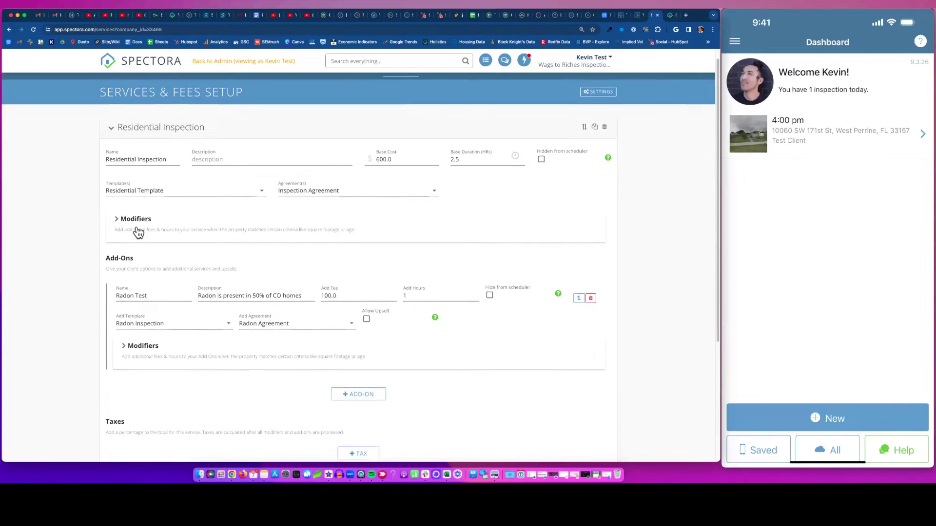
scroll(74, 227, down, 2)
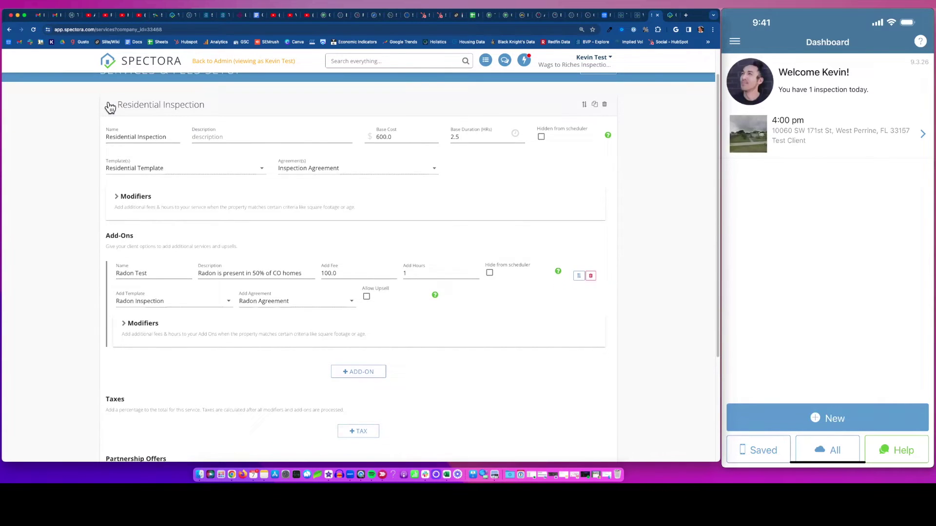
click(109, 107)
click(112, 154)
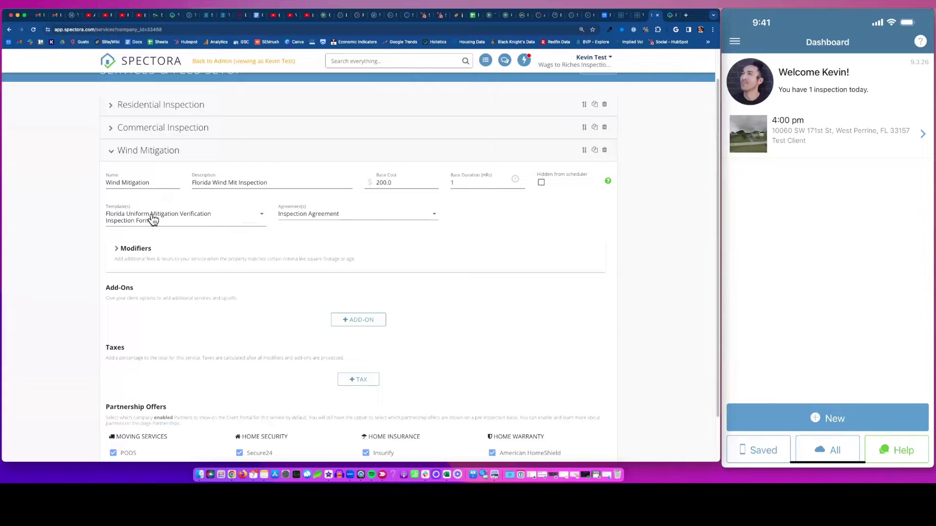
click(110, 153)
scroll(143, 149, up, 2)
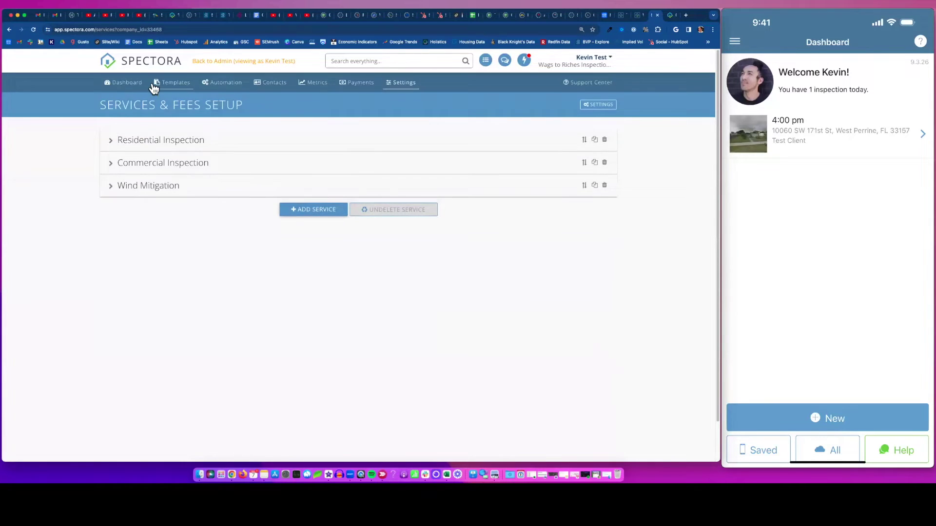
- Return to the dashboard and open the March 7 inspection from the calendar
click(124, 83)
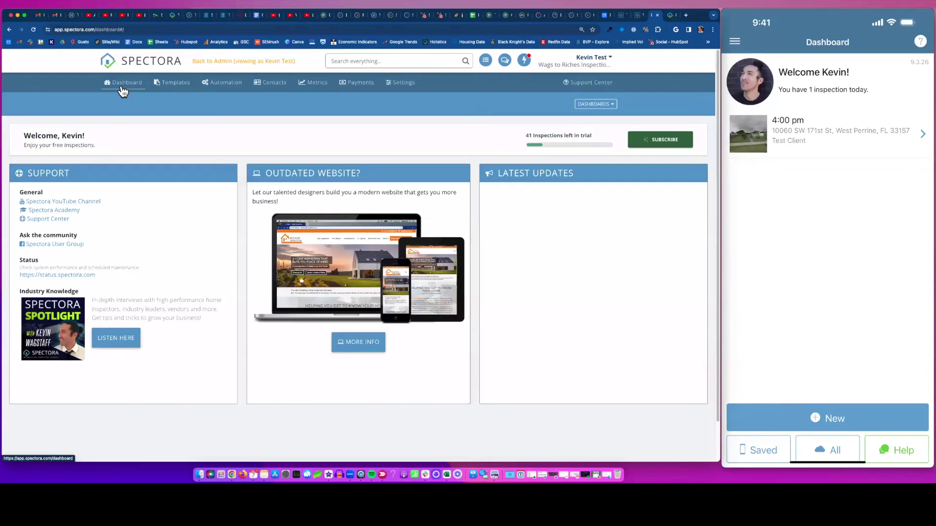
scroll(215, 230, down, 5)
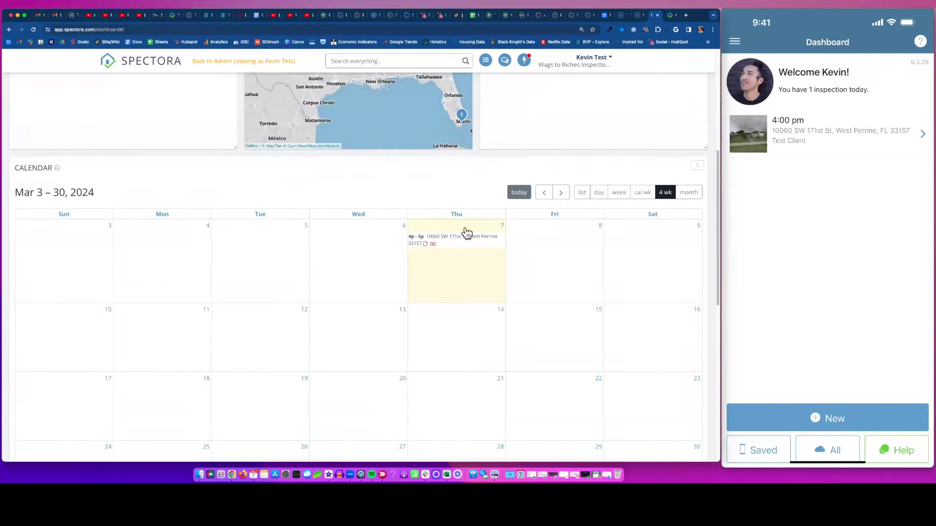
click(455, 221)
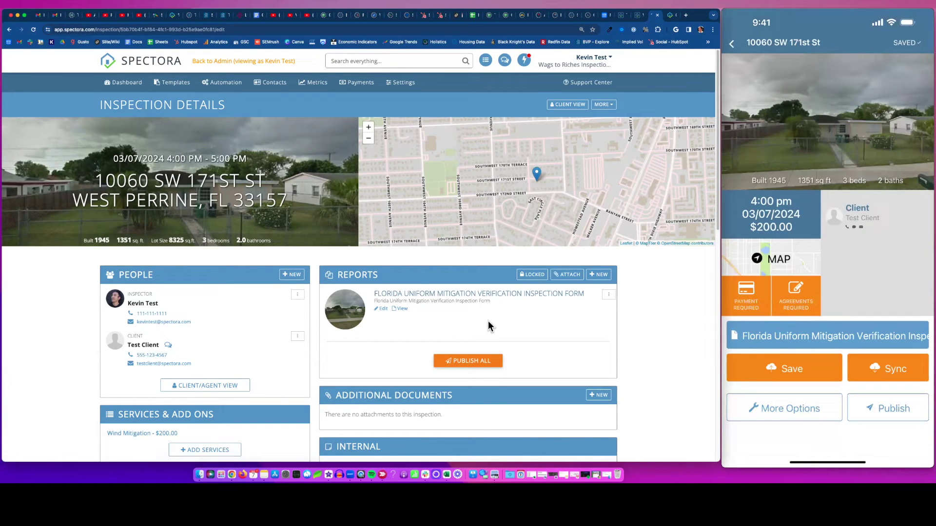
- Mark Roof to Wall Attachment as Toe Nails, ticking angled nailing and substandard metal connectors
click(380, 309)
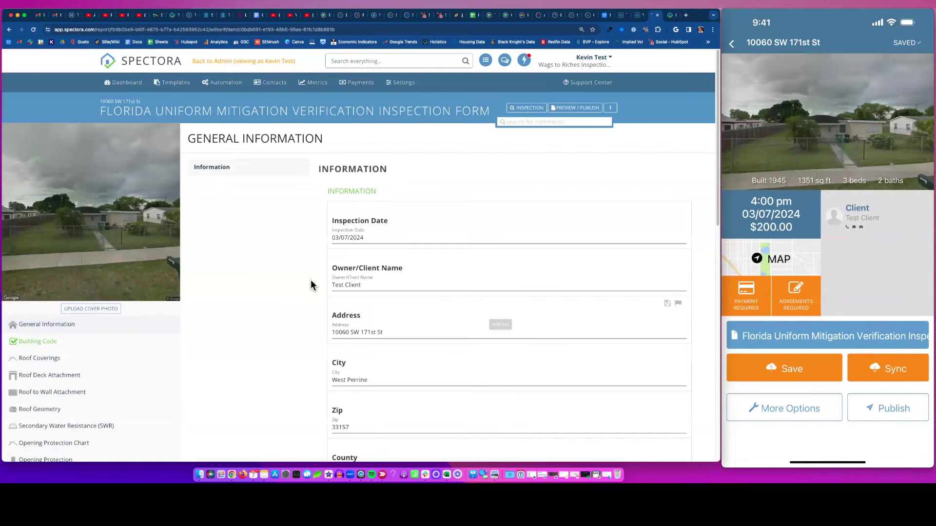
scroll(98, 221, down, 4)
click(45, 195)
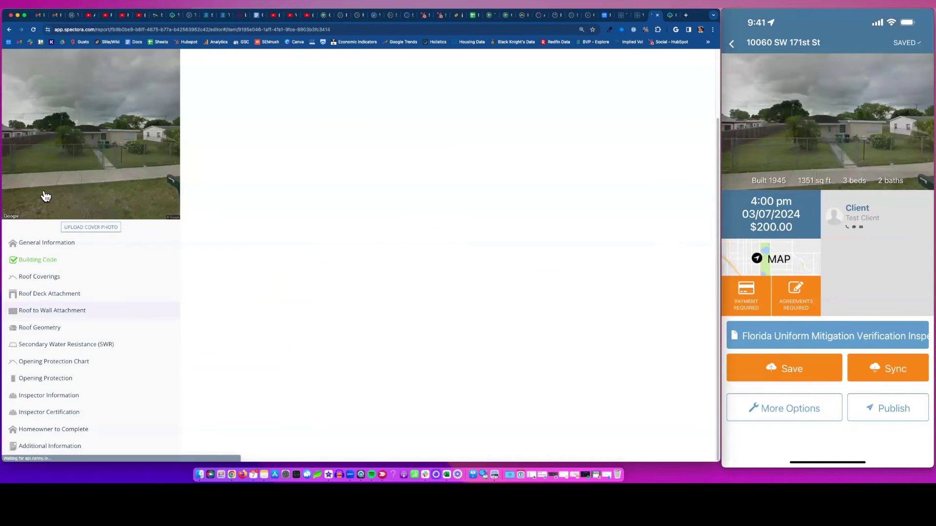
click(347, 138)
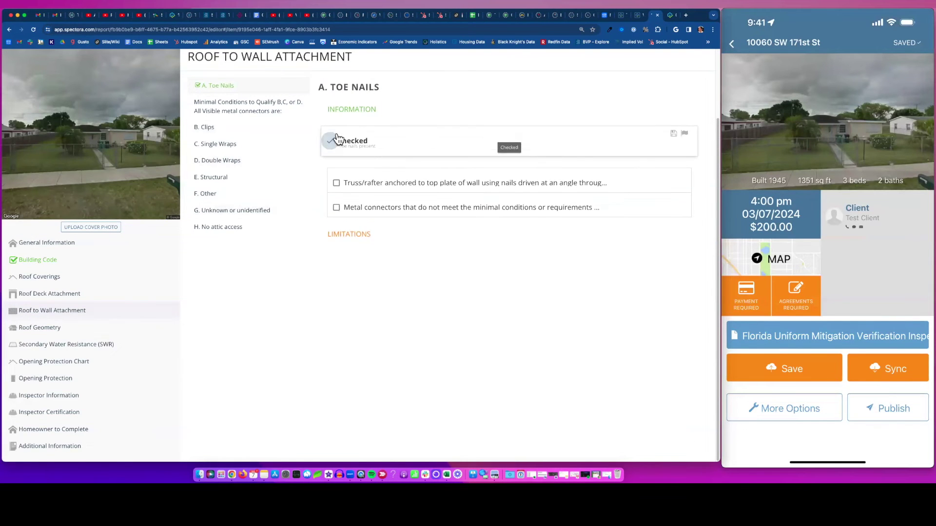
click(336, 183)
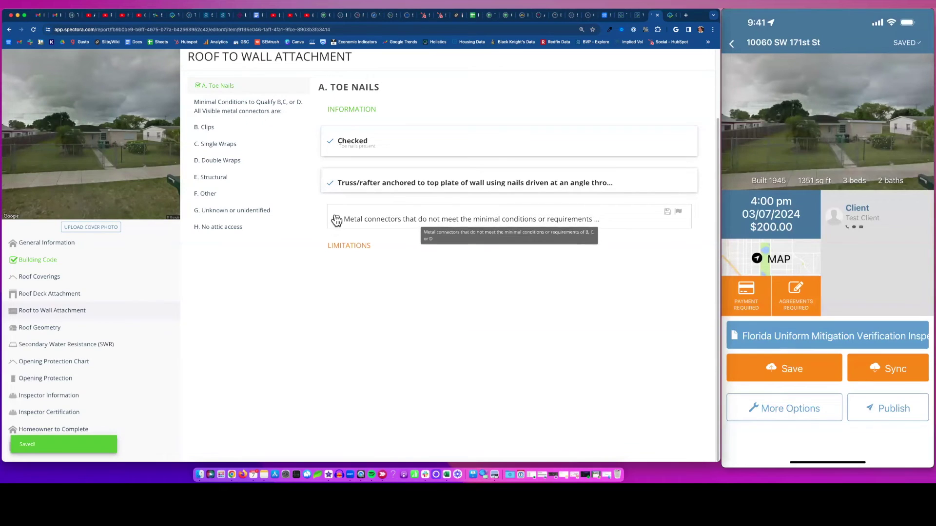
click(336, 219)
click(229, 184)
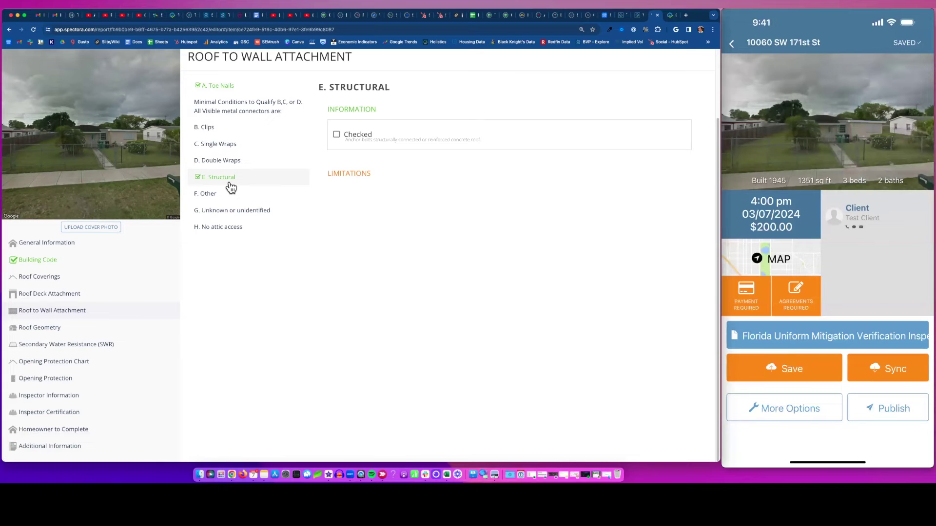
- View the Roof Geometry B. Flat Roof entry, then the General Information section
click(42, 328)
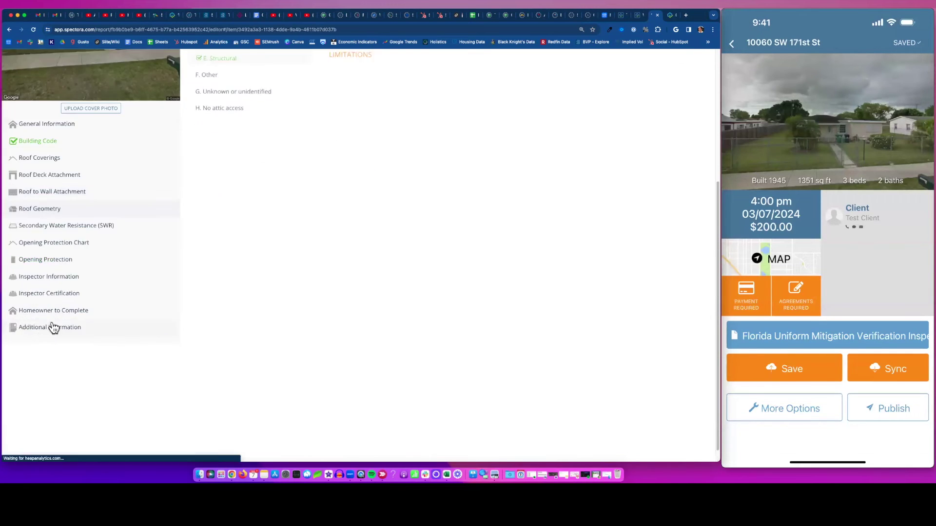
click(216, 103)
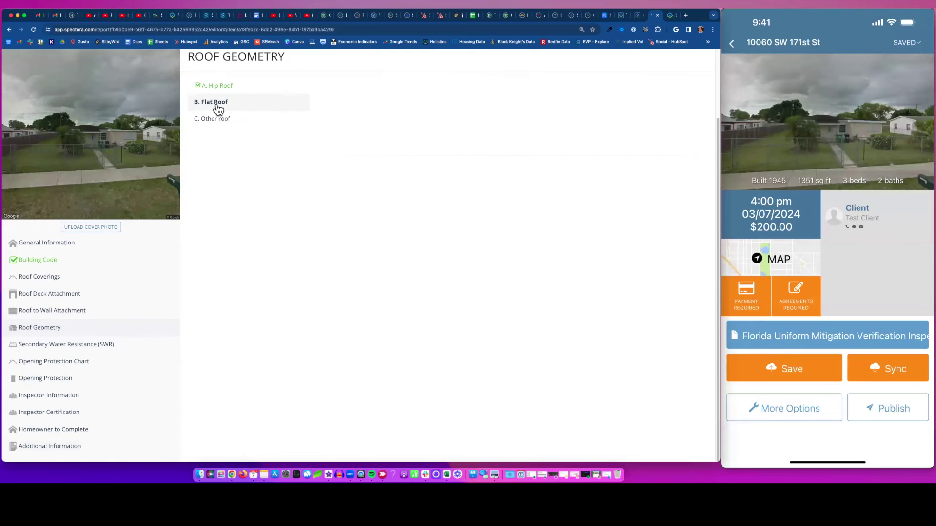
click(48, 249)
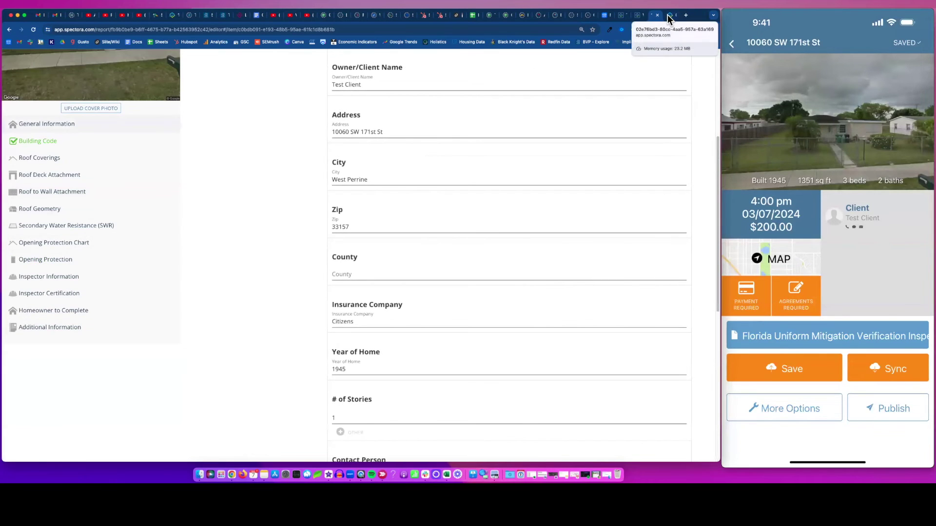
click(668, 15)
scroll(577, 137, down, 2)
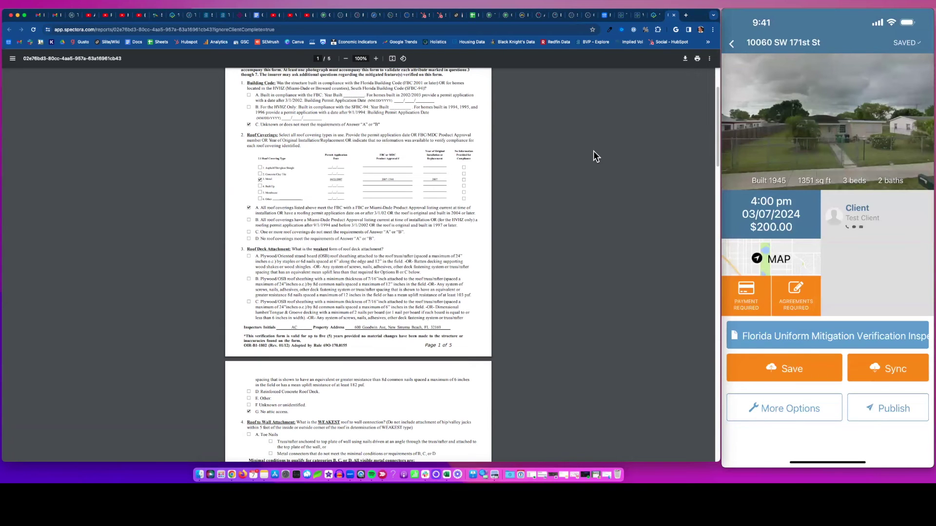
scroll(531, 171, down, 10)
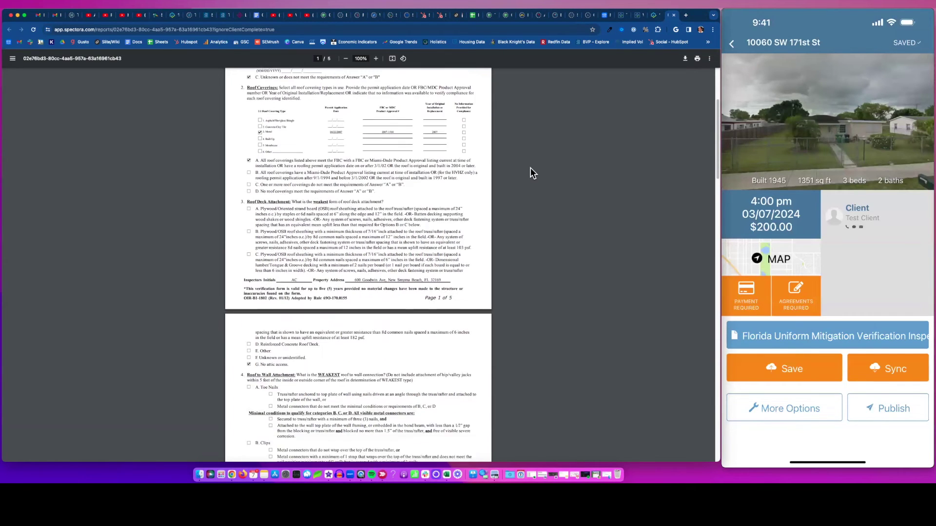
scroll(528, 167, down, 14)
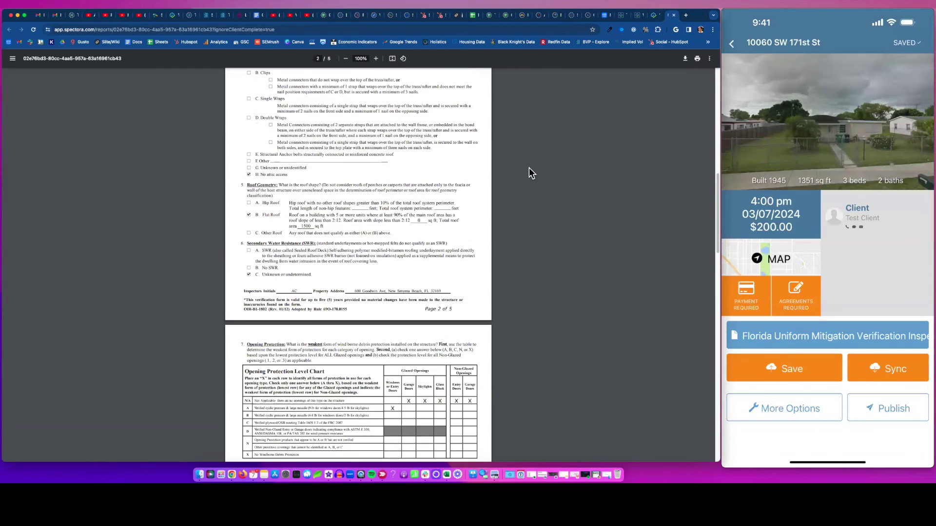
scroll(431, 203, down, 8)
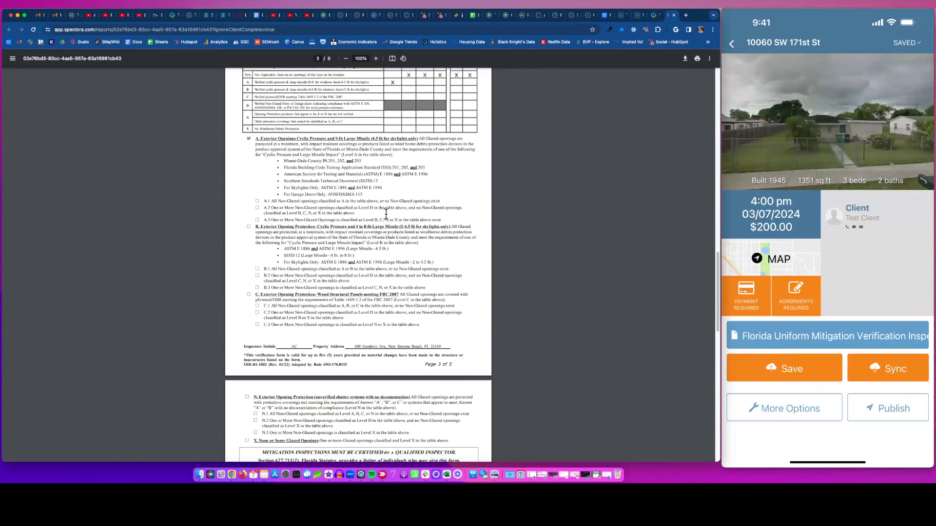
scroll(334, 196, down, 5)
scroll(317, 195, down, 10)
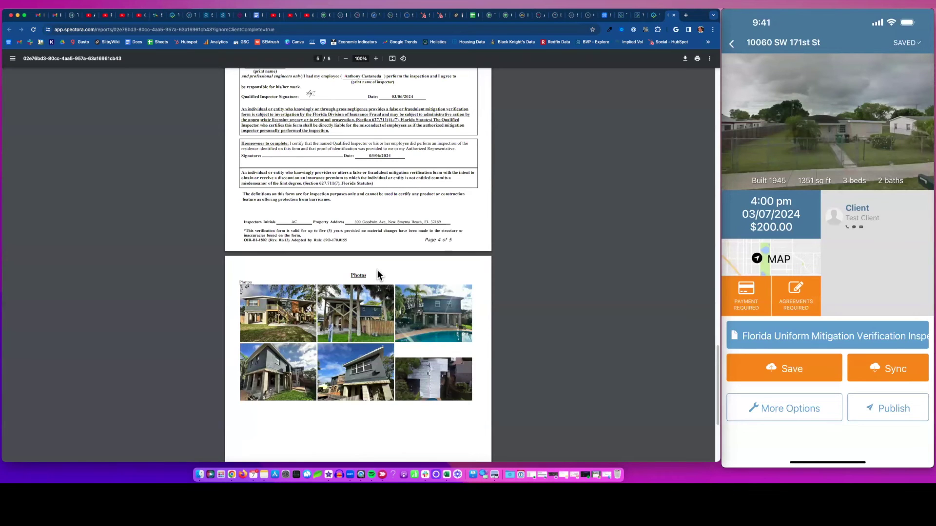
scroll(377, 277, down, 5)
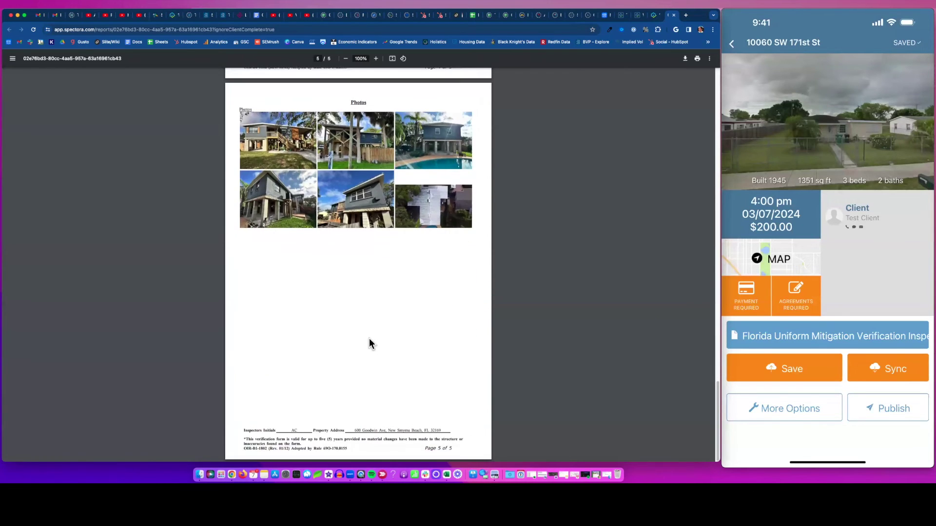
click(650, 16)
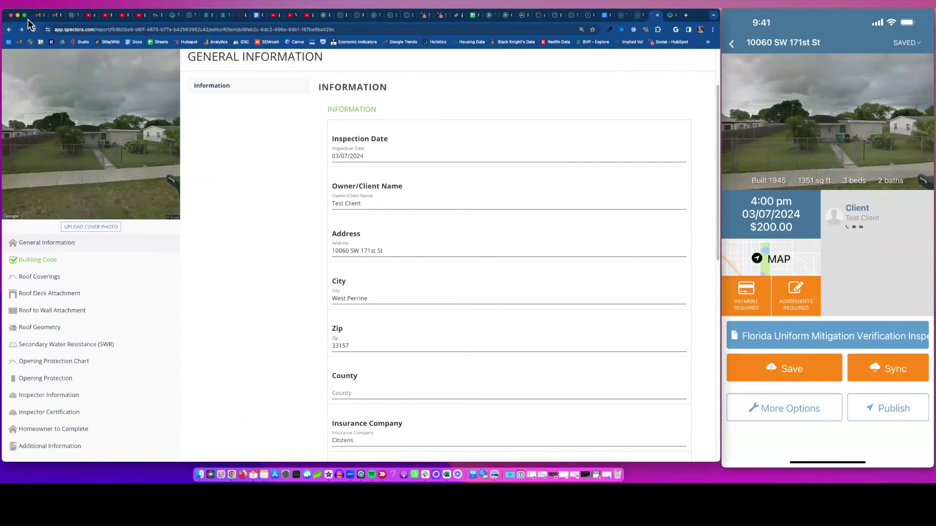
- Go back four pages to the mitigation form editor with its Spectora header showing
click(9, 30)
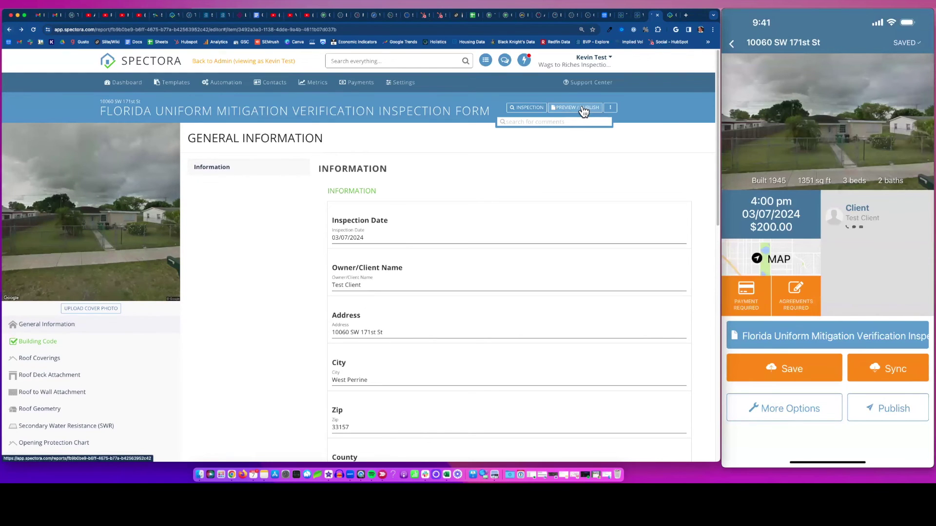
click(9, 32)
click(9, 32)
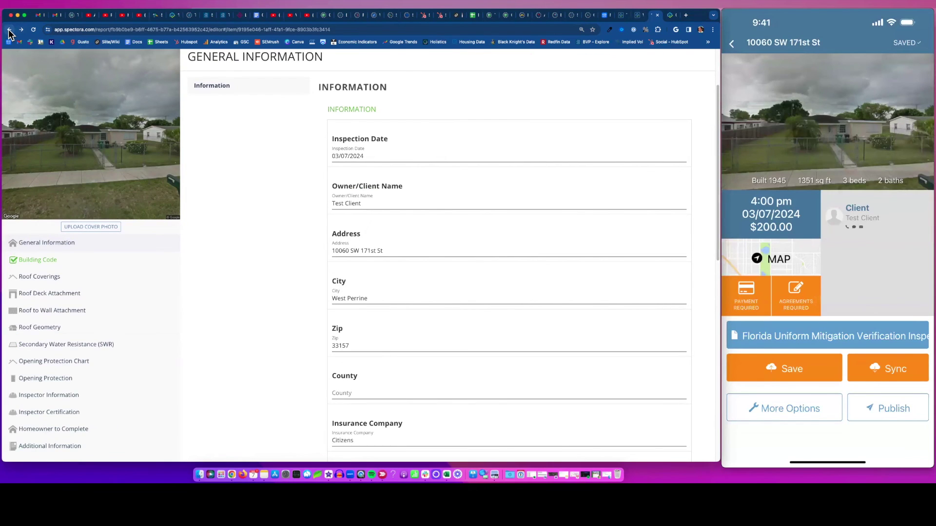
click(10, 32)
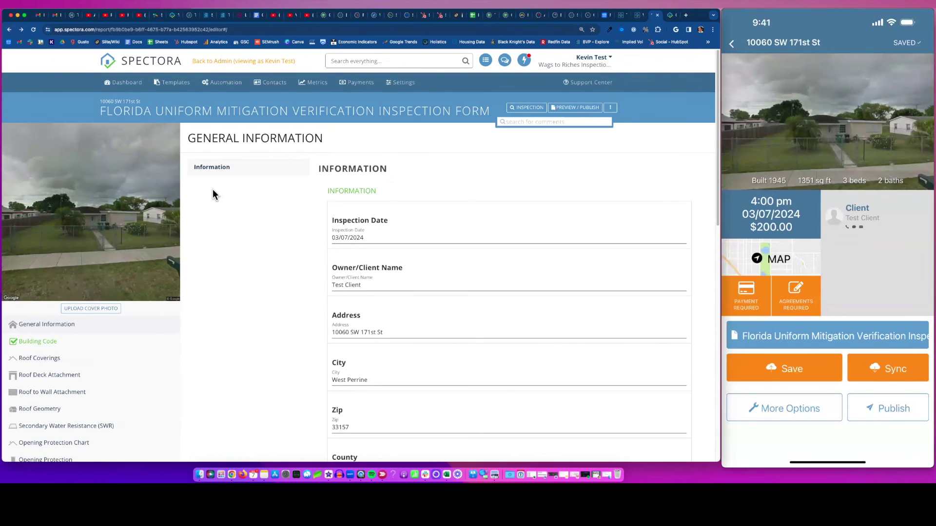
click(581, 108)
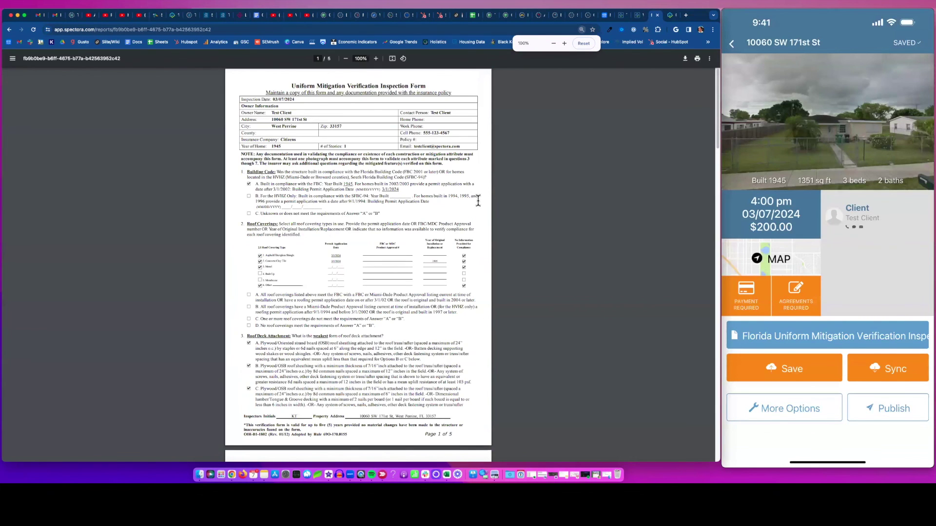
scroll(478, 201, down, 5)
scroll(478, 201, down, 20)
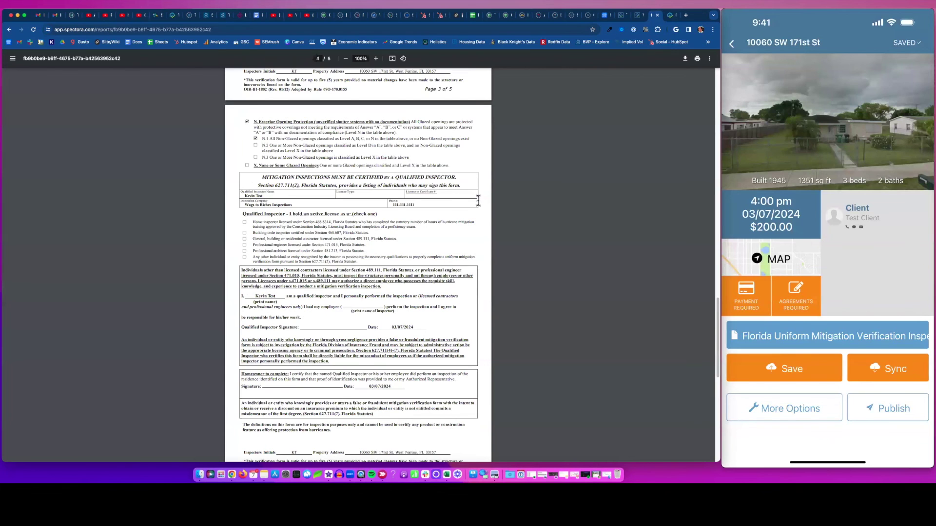
scroll(443, 282, up, 10)
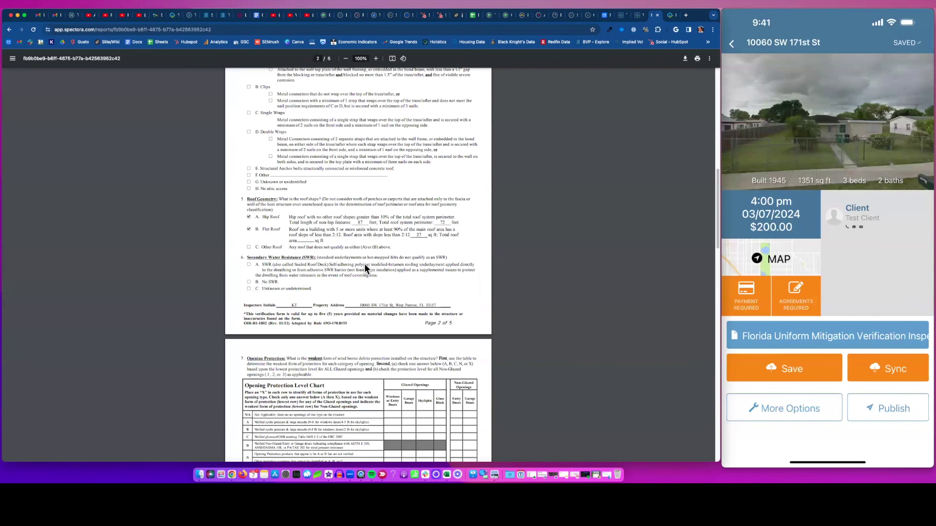
click(9, 30)
click(9, 31)
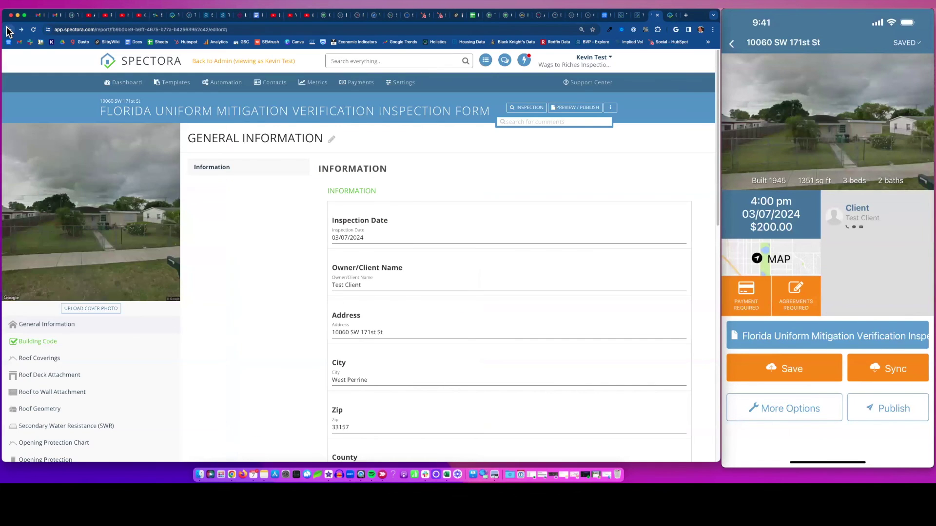